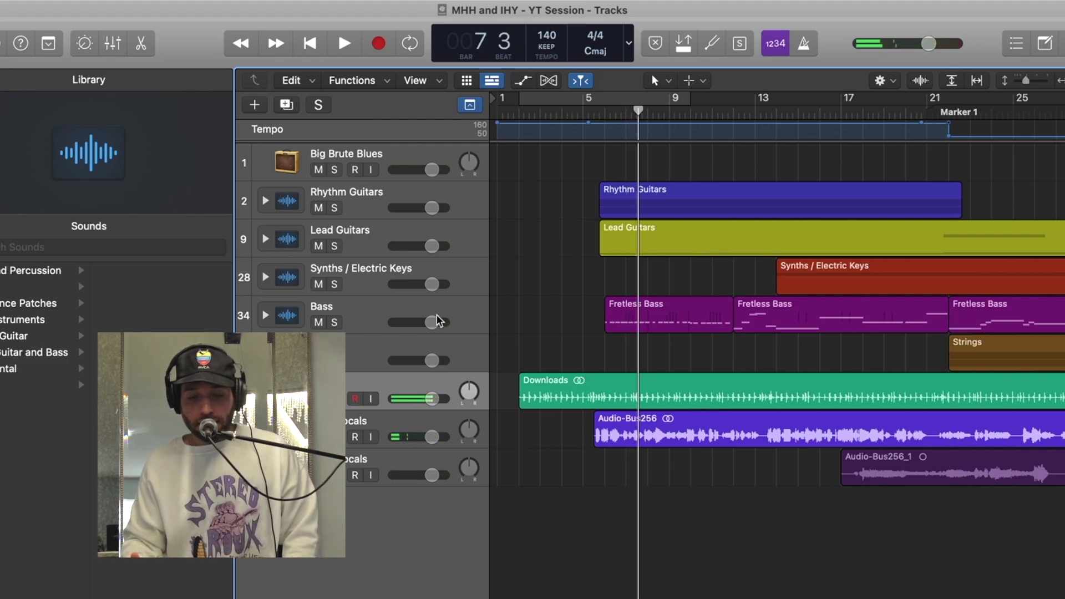
Step: Audition the Bass track in solo from bar 6, and return to the full mix while playback continues
left_click(335, 323)
left_click(605, 112)
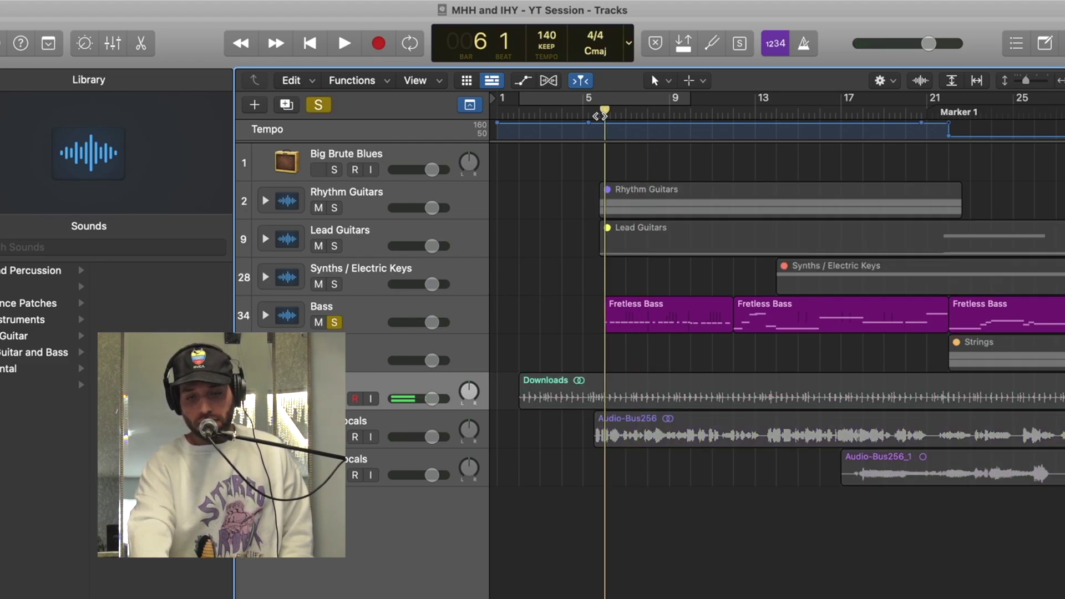
key("space")
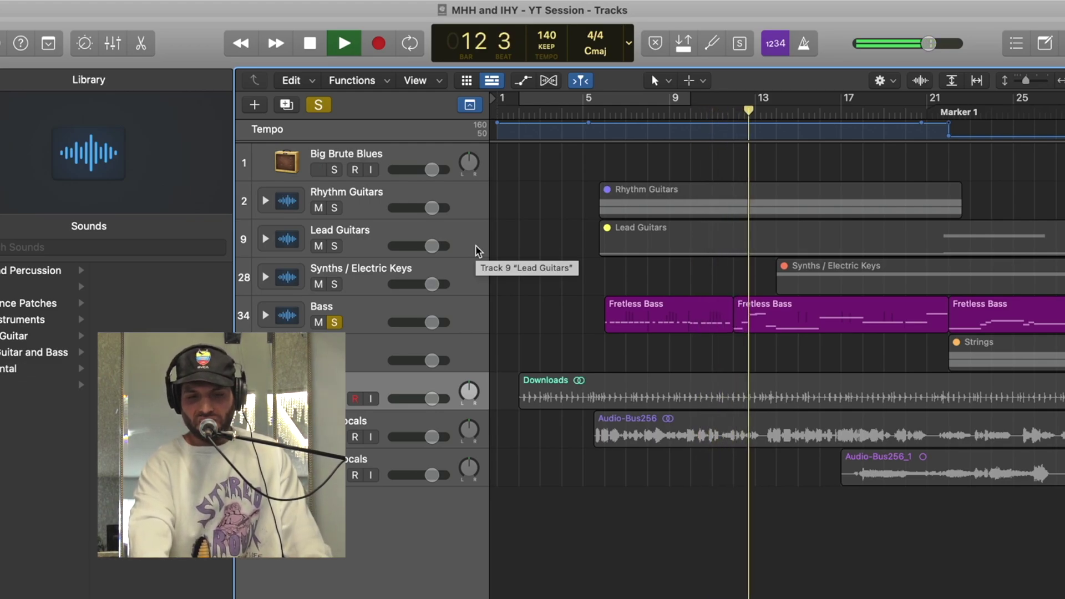
left_click(334, 323)
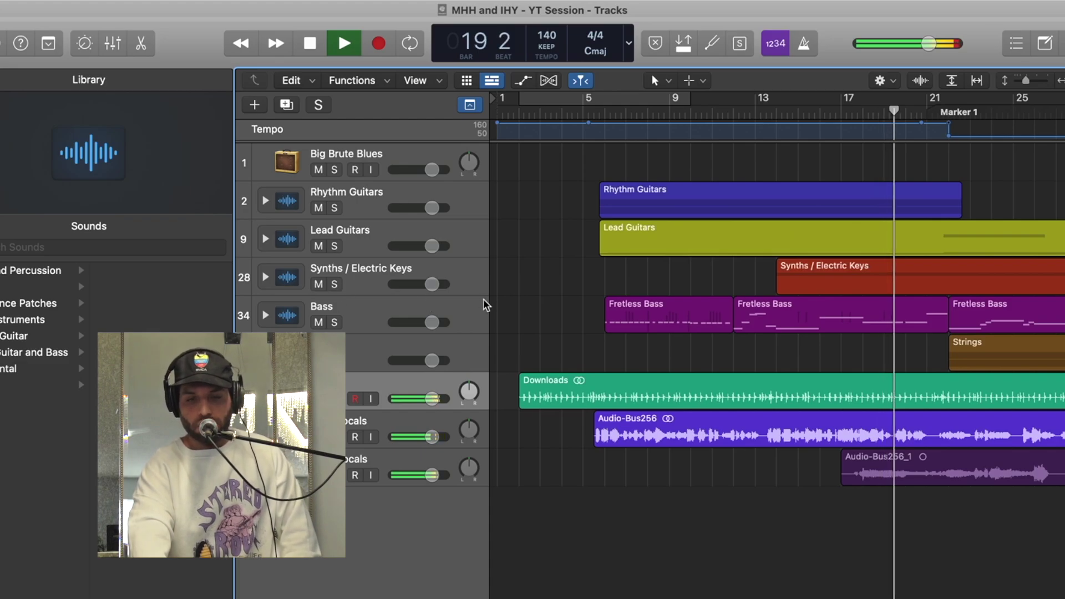
Step: Audition the Rhythm Guitars track in solo up to the tempo change, restore the full mix and stop playback
left_click(334, 209)
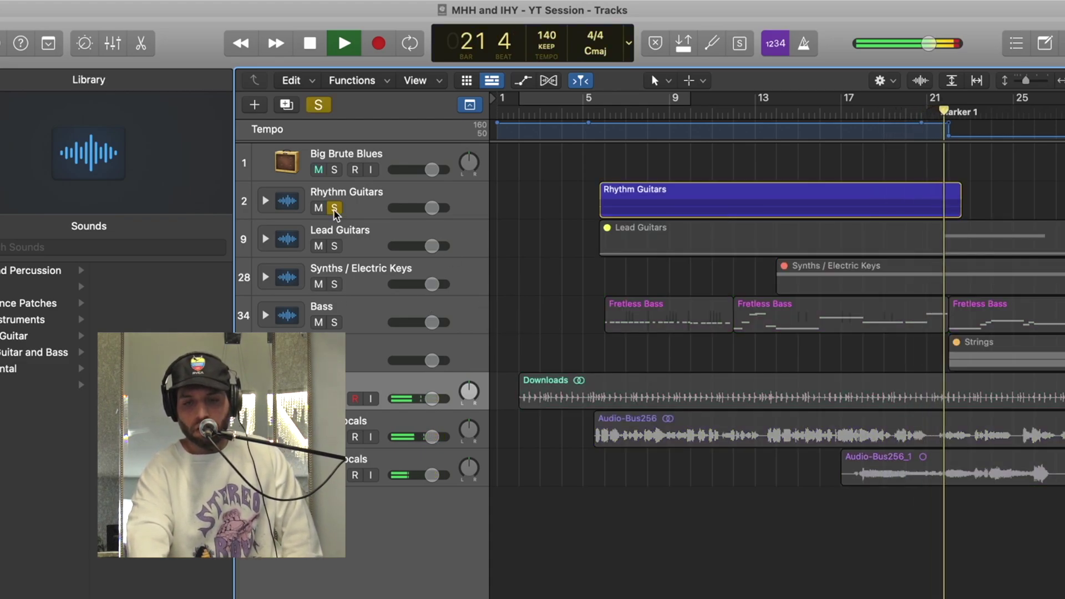
left_click(334, 209)
key("space")
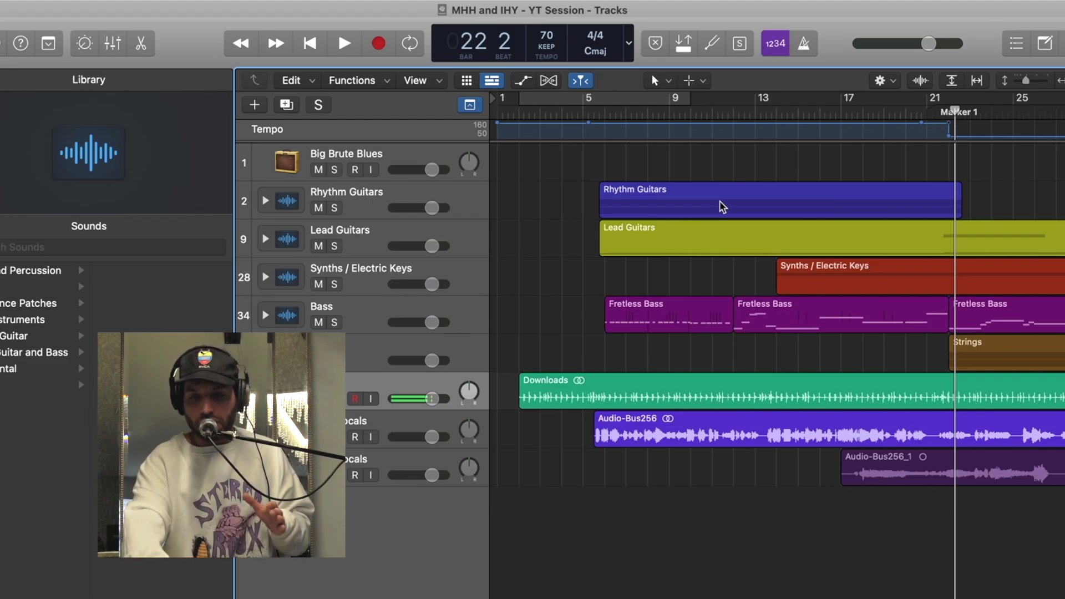
Step: Resume playback at bar 22 and audition the two vocal tracks together in solo before clearing the solos
key("space")
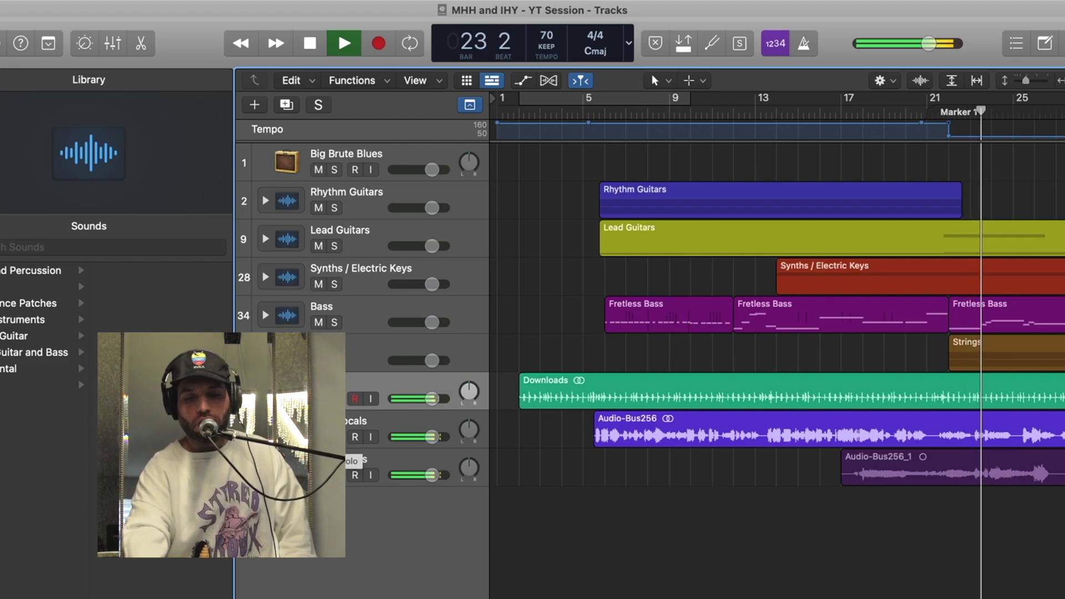
left_click(334, 437)
left_click(334, 475)
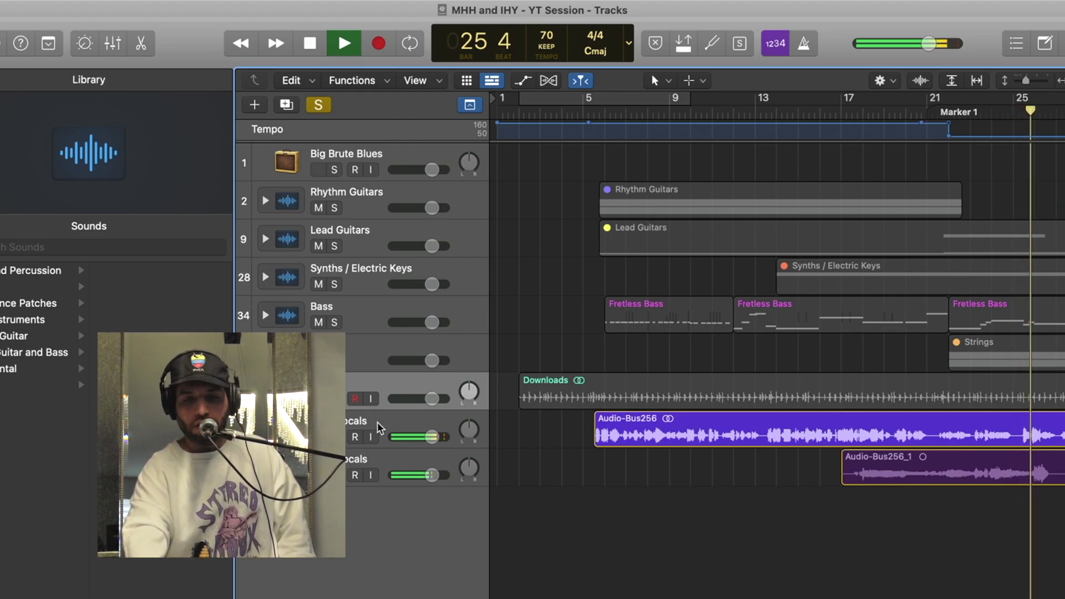
left_click(318, 104)
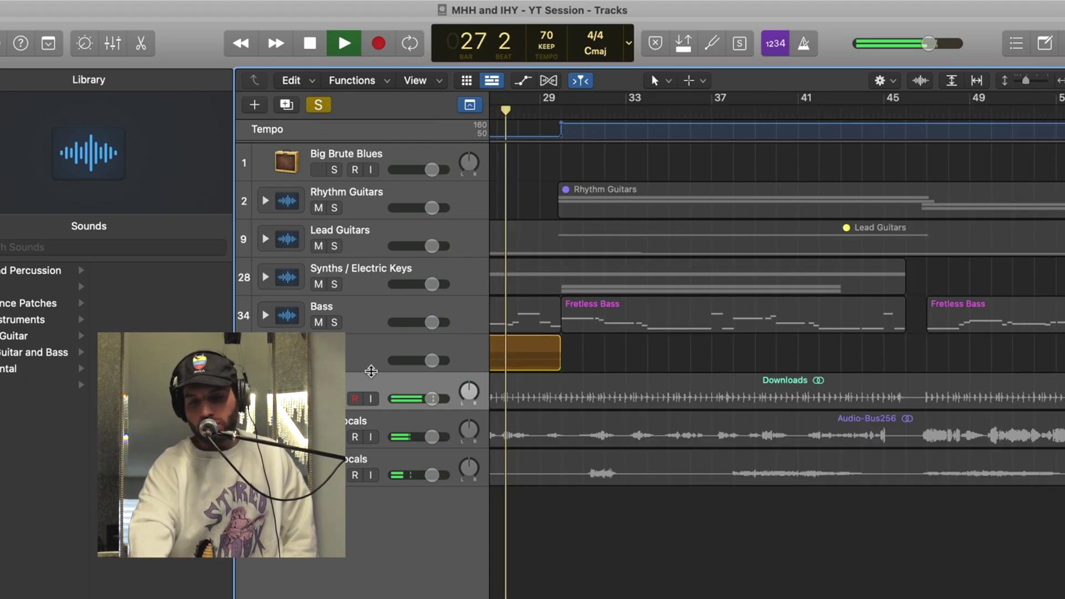
Step: Listen to the Strings track in solo through its region before bar 30, and bring back the full mix
scroll(583, 374, "left", 3)
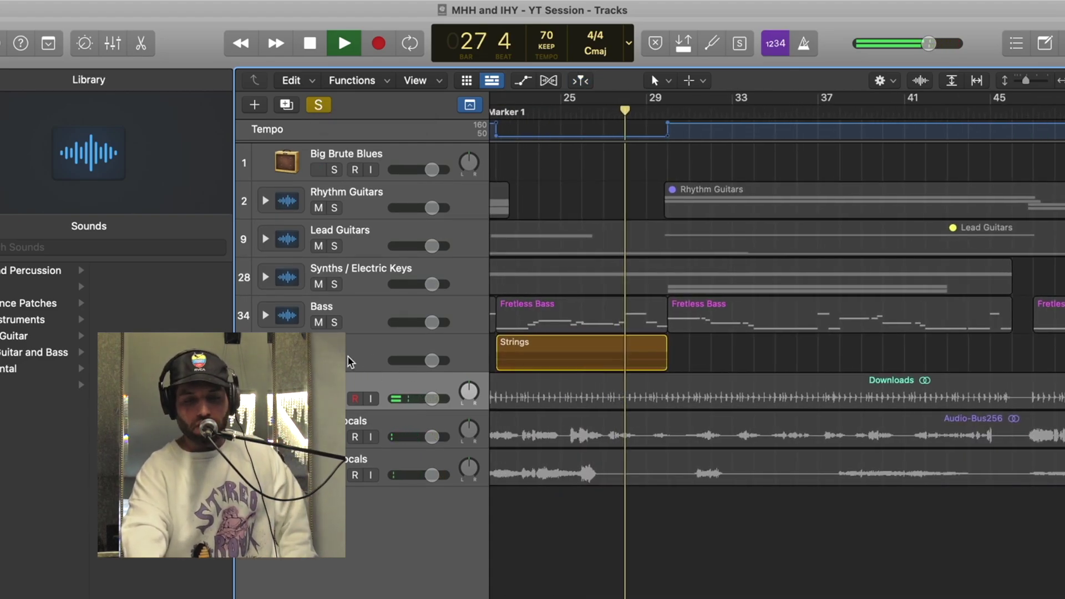
key("ctrl+s")
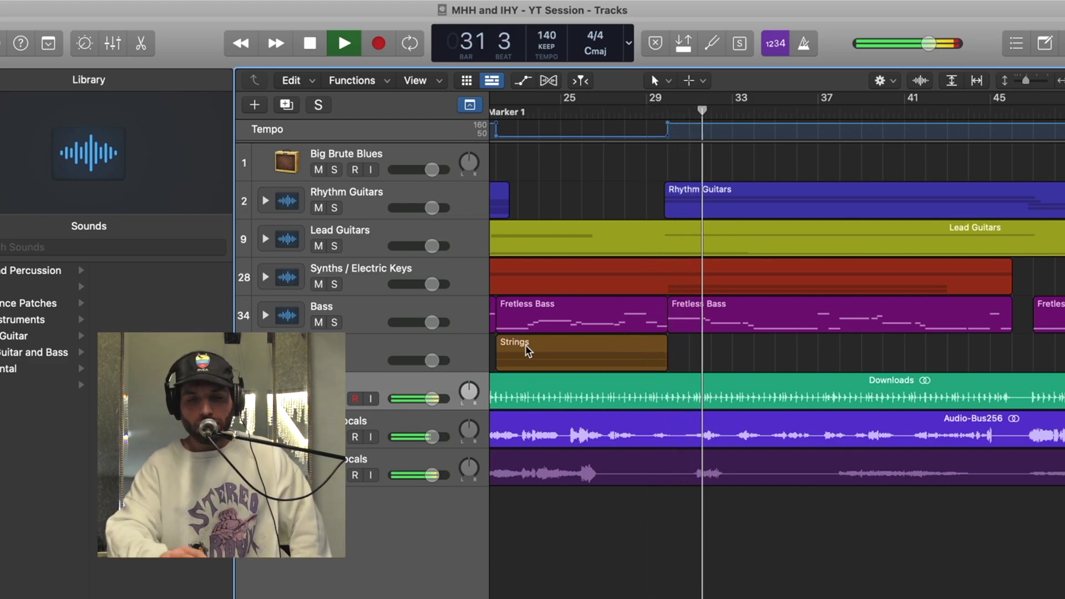
Step: Raise the volume of the Audio-Bus256 vocal track slightly, and check both vocal tracks in solo before clearing the solos
left_click_drag(431, 437, 447, 441)
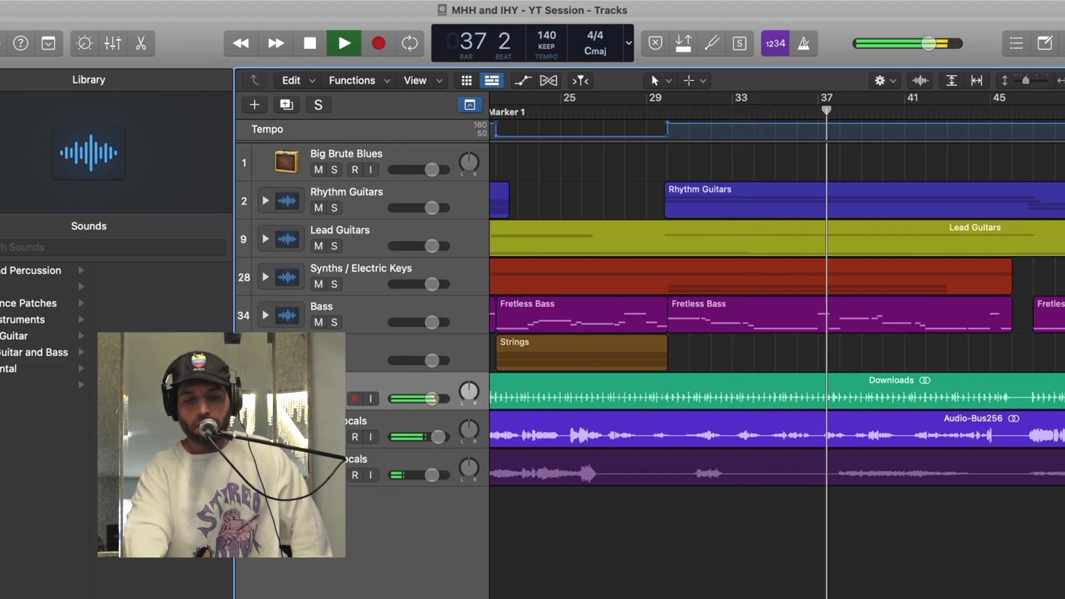
key("s")
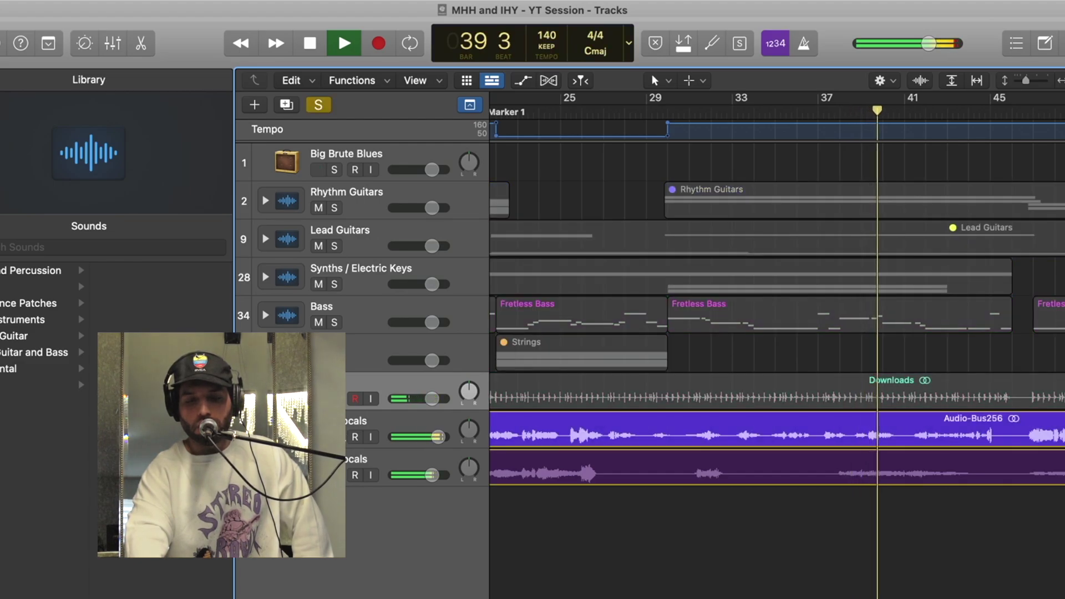
left_click(318, 106)
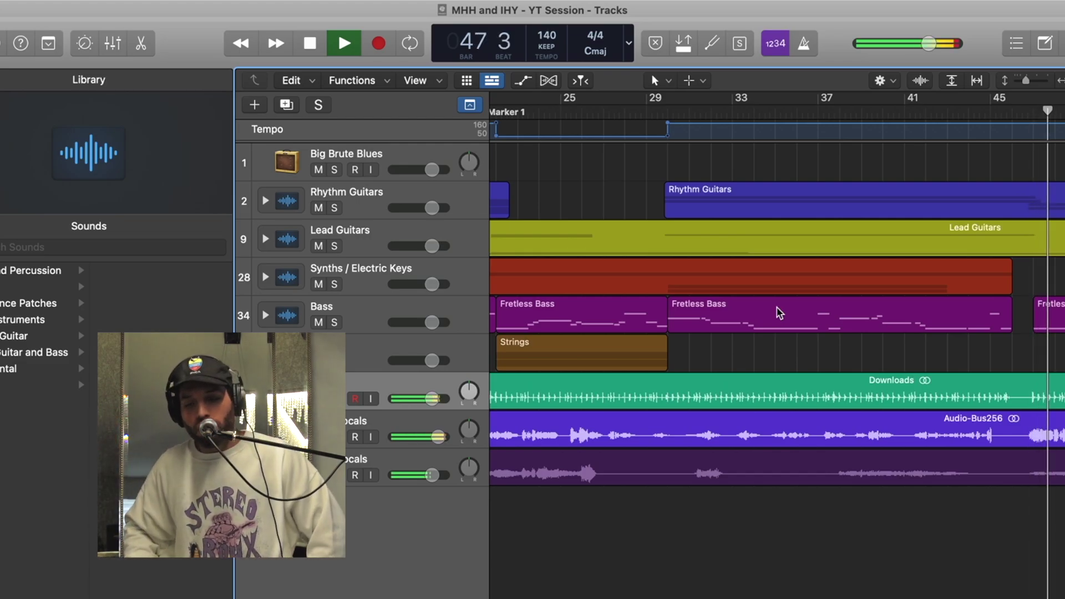
Step: Follow playback past bar 55, audition both vocal tracks in solo near bar 60, and clear the solos
scroll(874, 361, "right", 2)
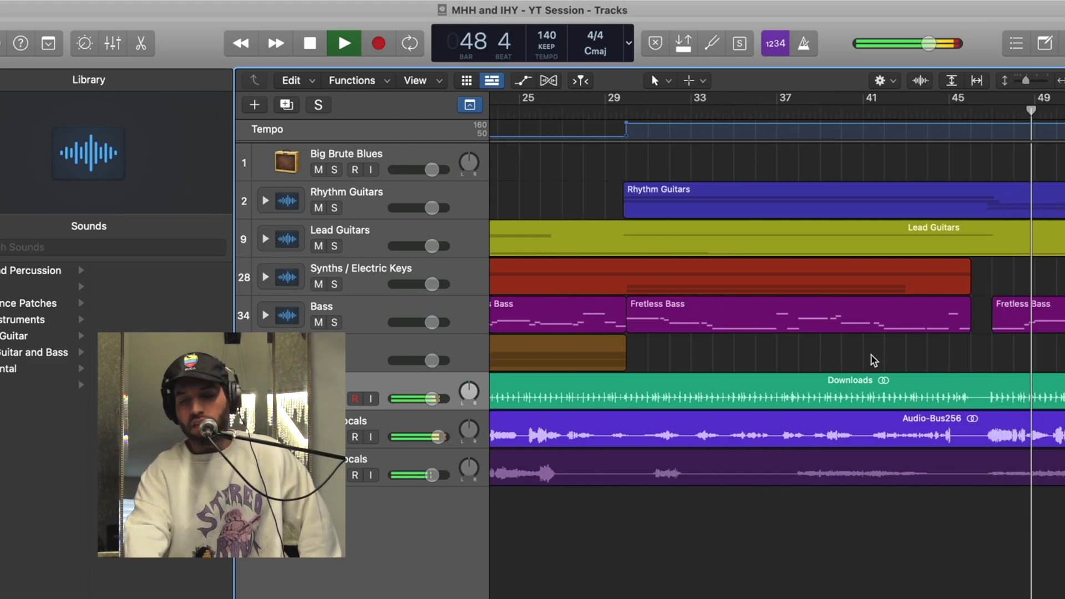
scroll(874, 361, "right", 5)
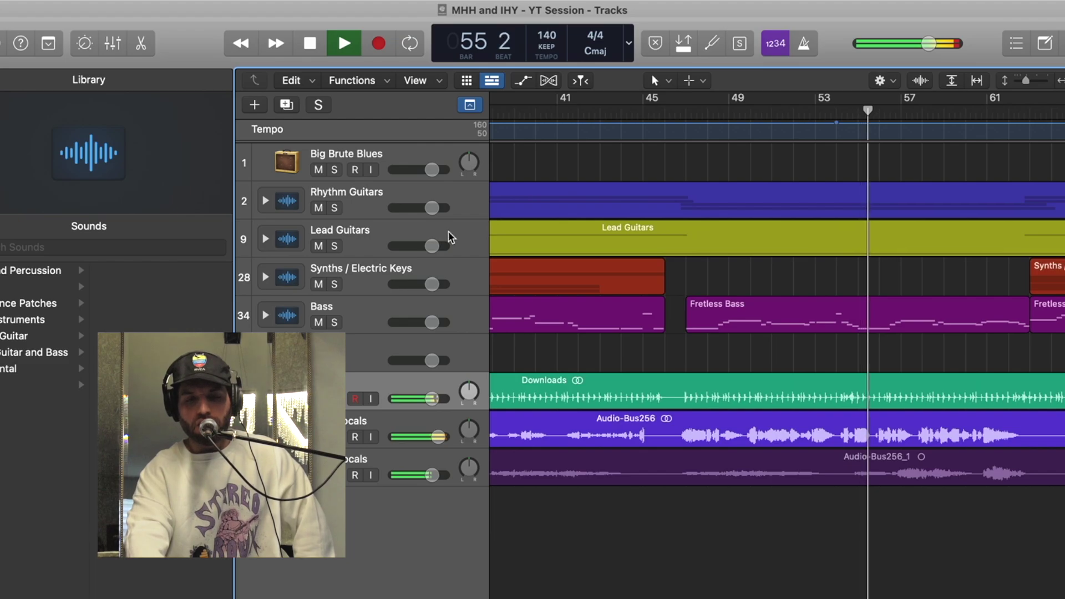
key("ctrl+s")
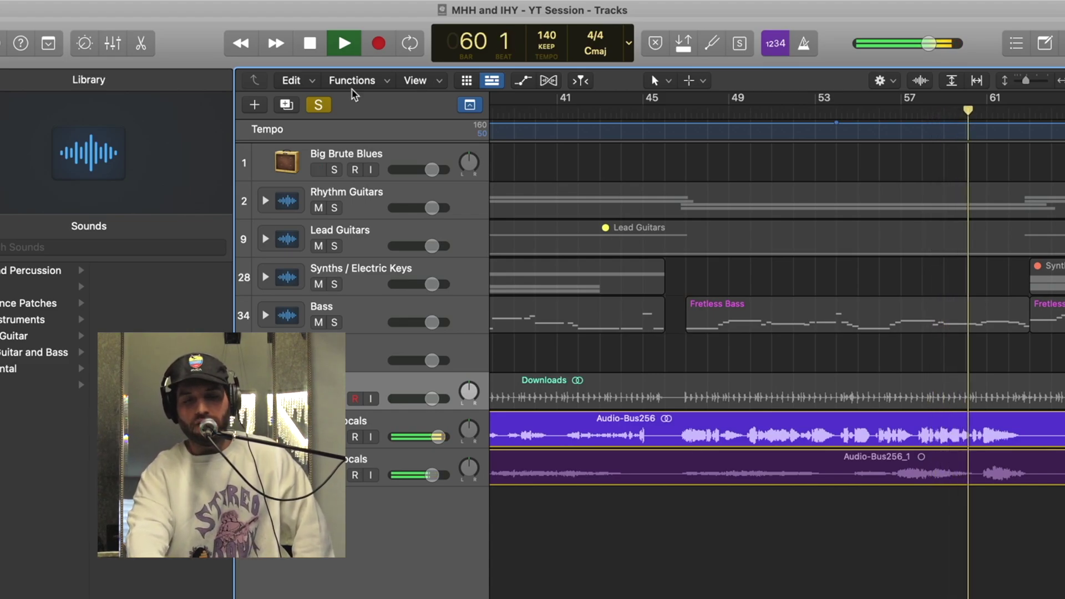
left_click(319, 105)
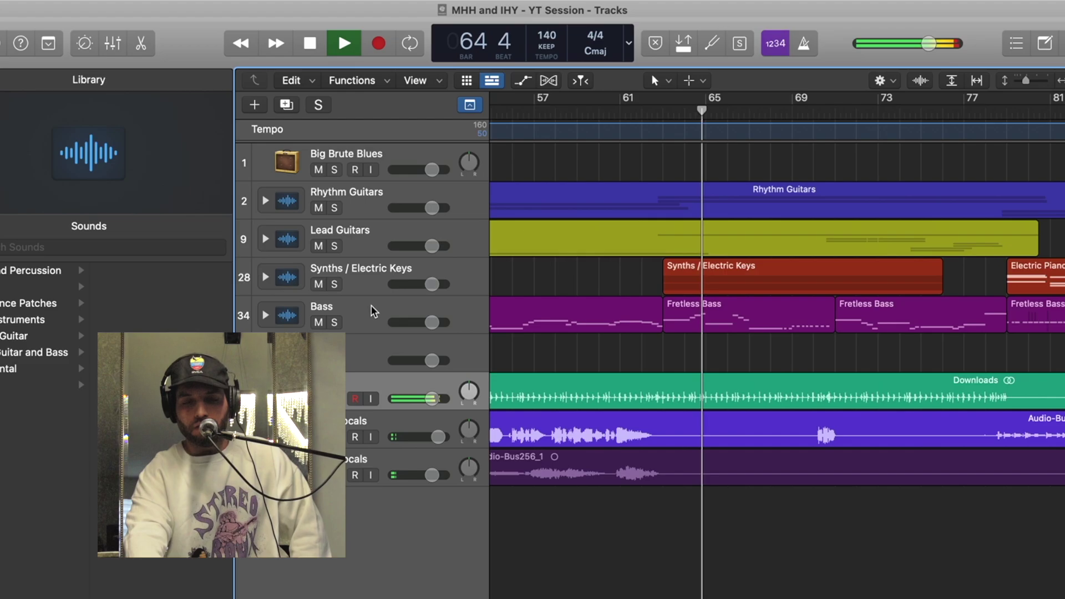
Step: Audition the Lead Guitars and Rhythm Guitars together in solo around bar 70, clear the solos and stop playback
left_click(335, 246)
left_click(334, 208)
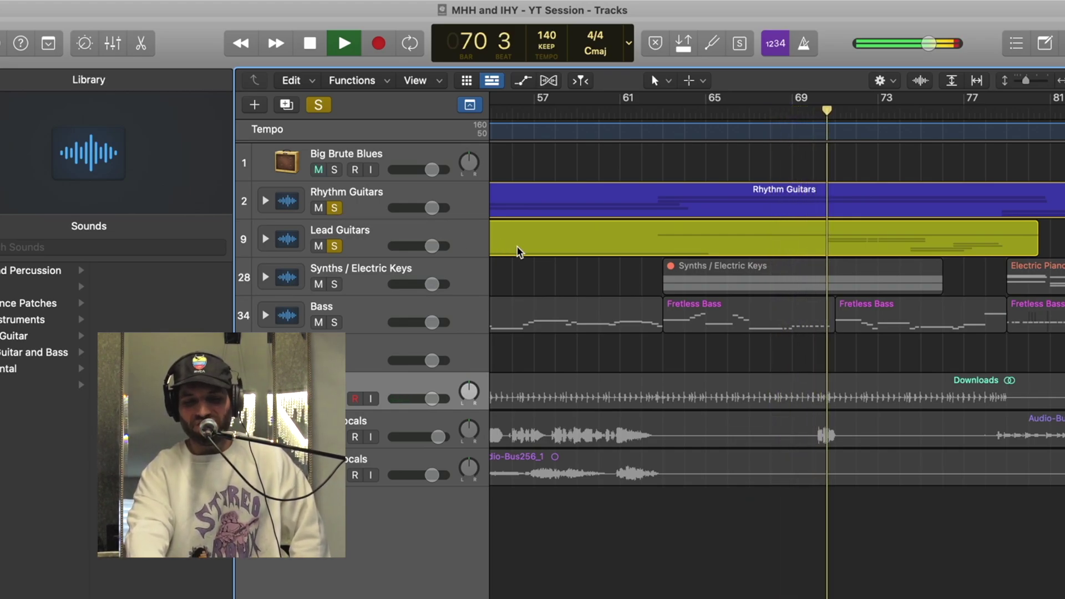
left_click(319, 105)
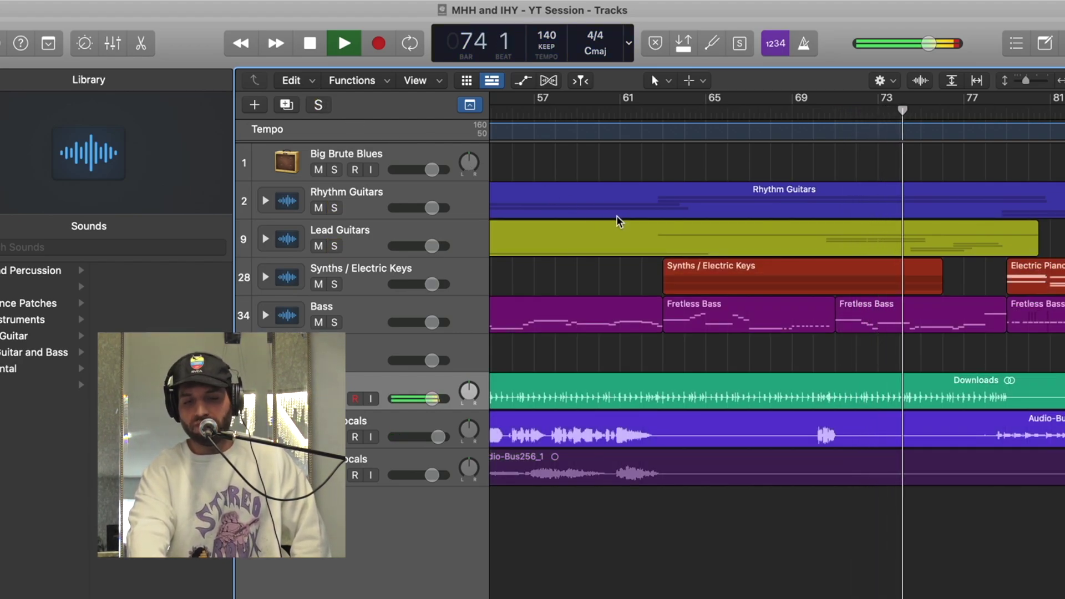
scroll(577, 222, "right", 2)
key("space")
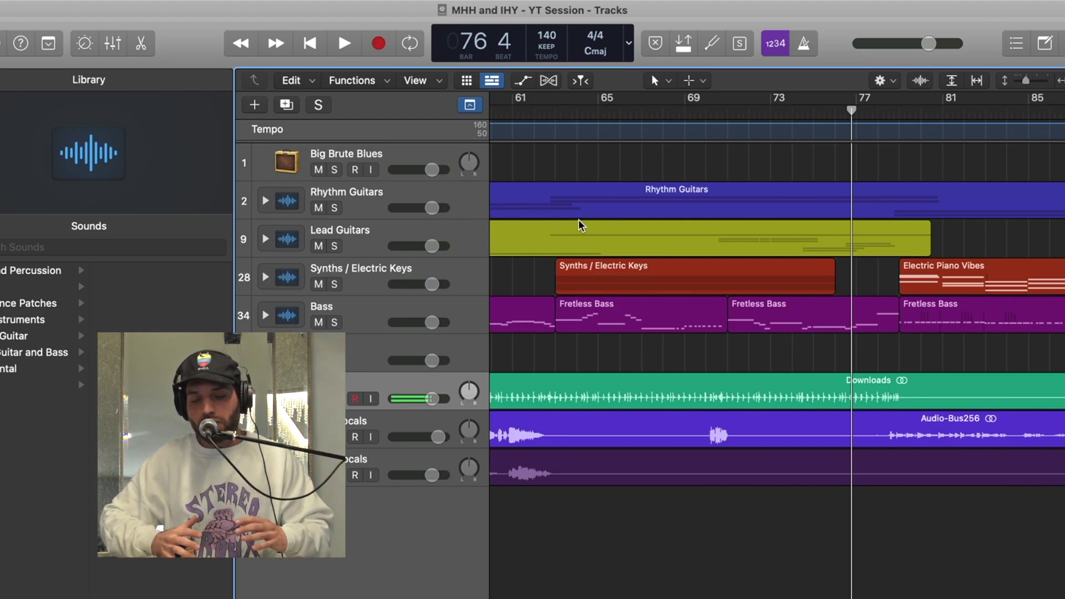
Step: Play from bar 74 and audition the Bass track in solo before restoring the full mix
left_click(794, 114)
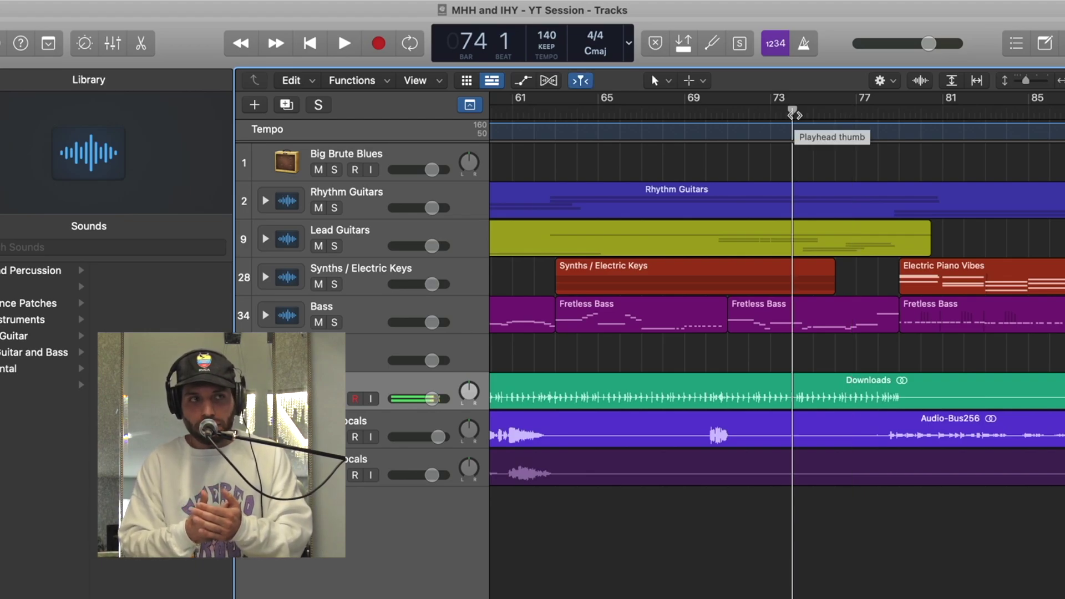
key("space")
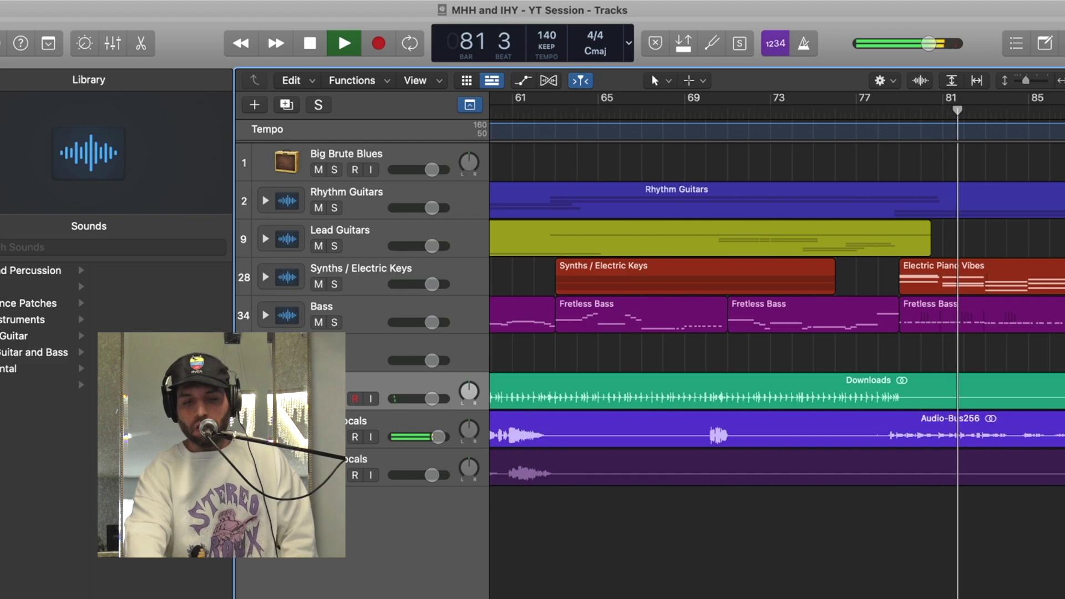
left_click(334, 323)
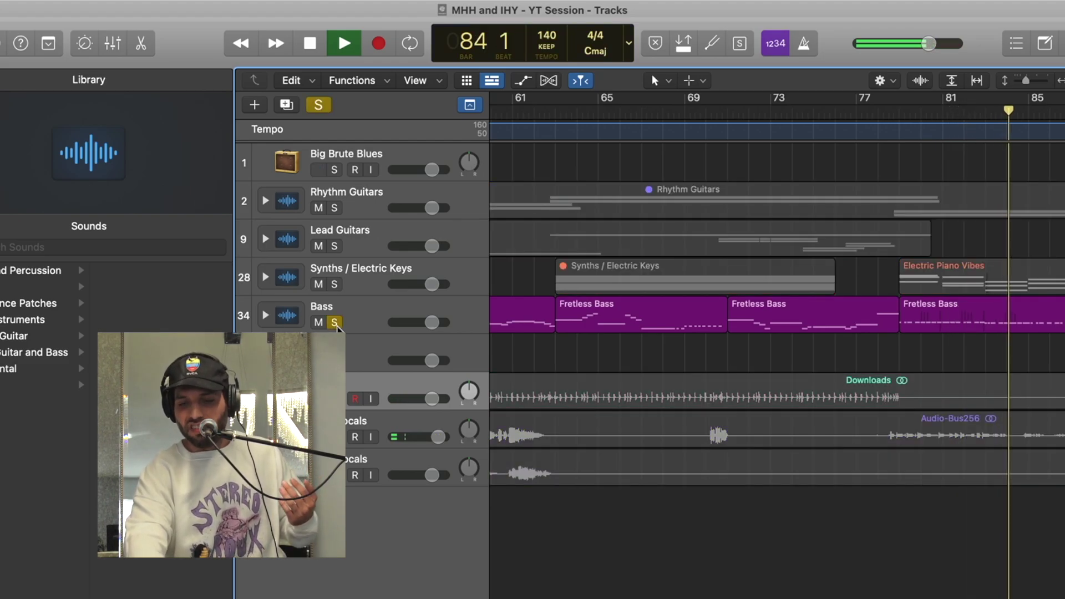
left_click(334, 322)
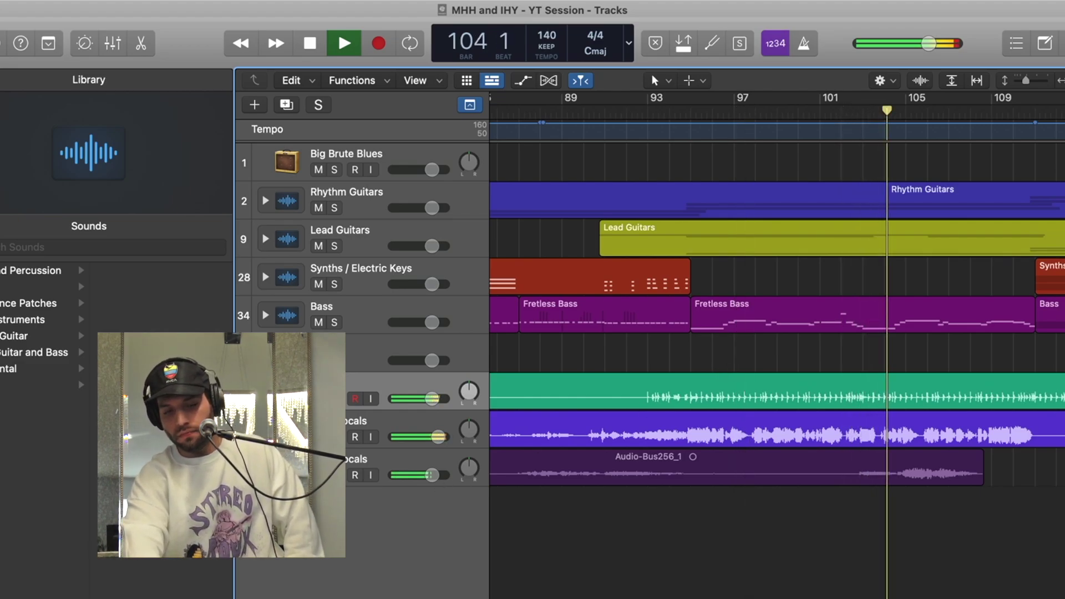
Step: Audition the two vocal tracks in solo near bar 107, and clear the solos
key("ctrl+s")
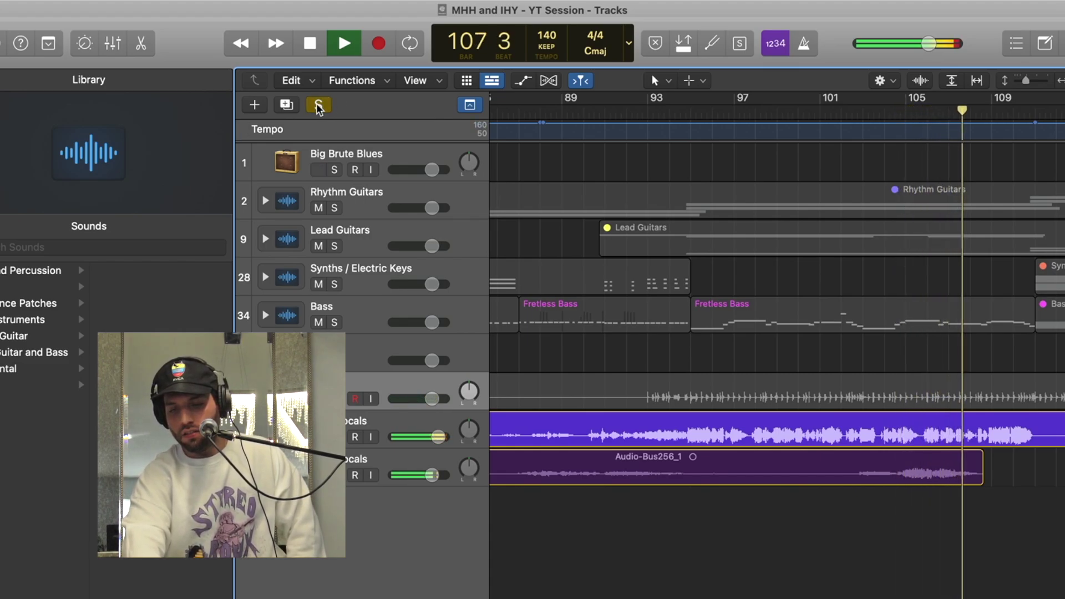
left_click(319, 106)
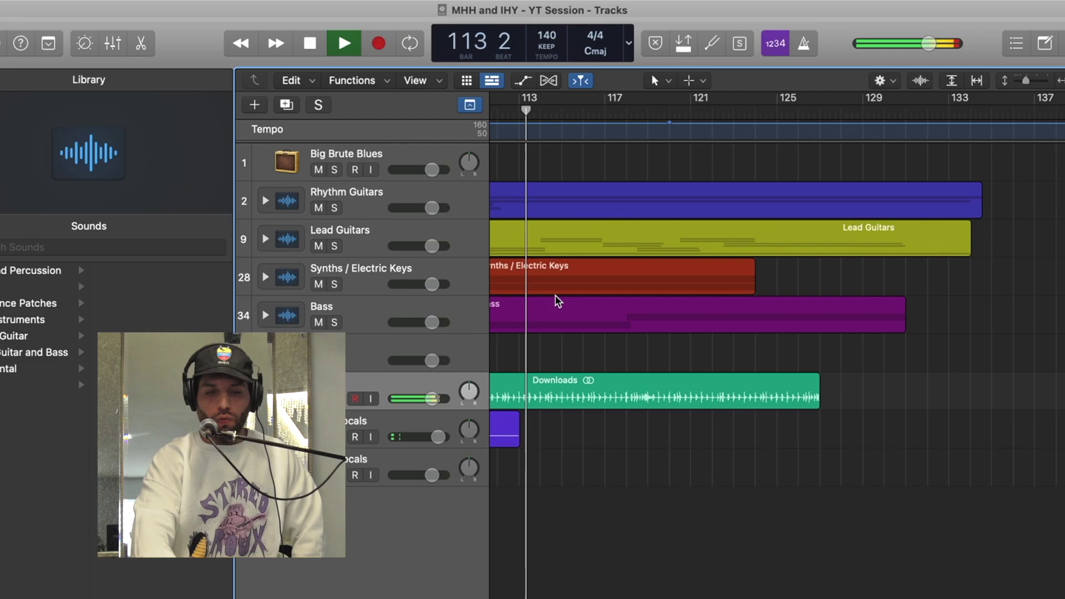
Step: Audition the Lead Guitars track in solo near bar 117, restore the full mix, and pause and resume playback at bar 119
left_click(334, 246)
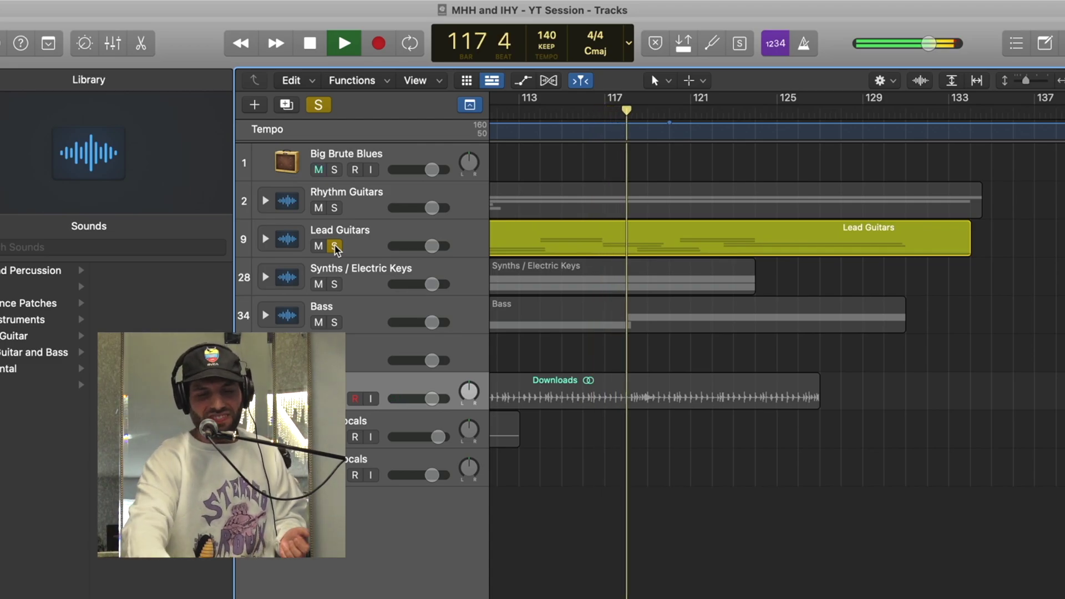
left_click(335, 245)
key("space")
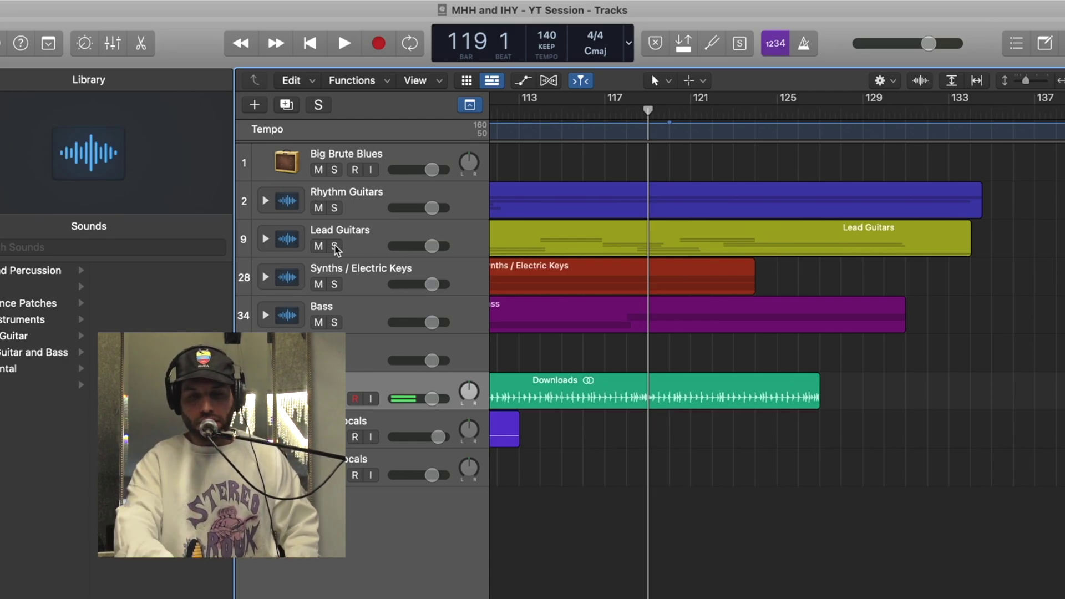
key("space")
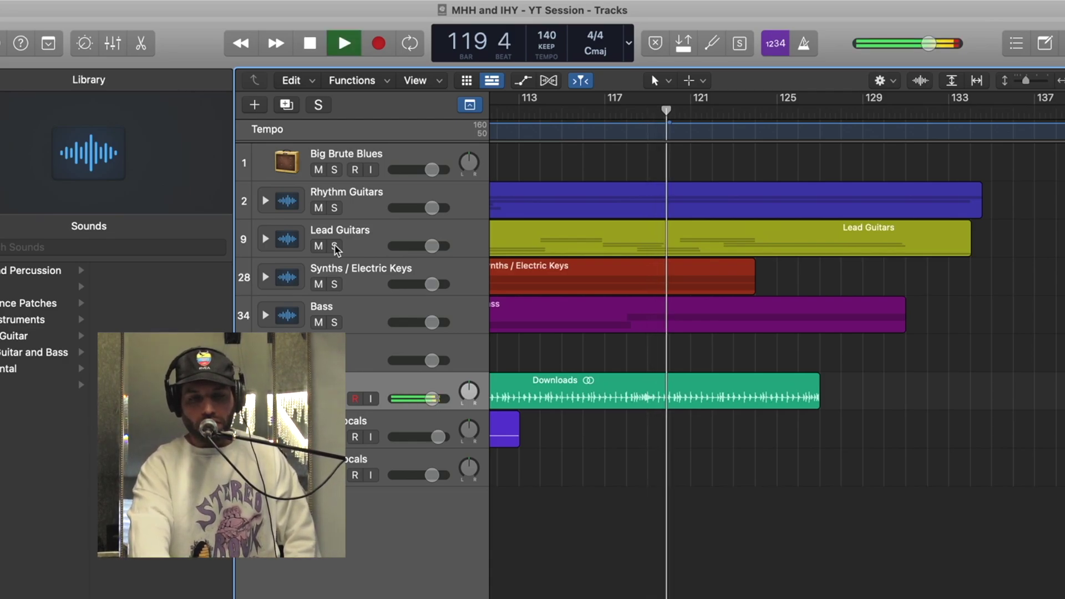